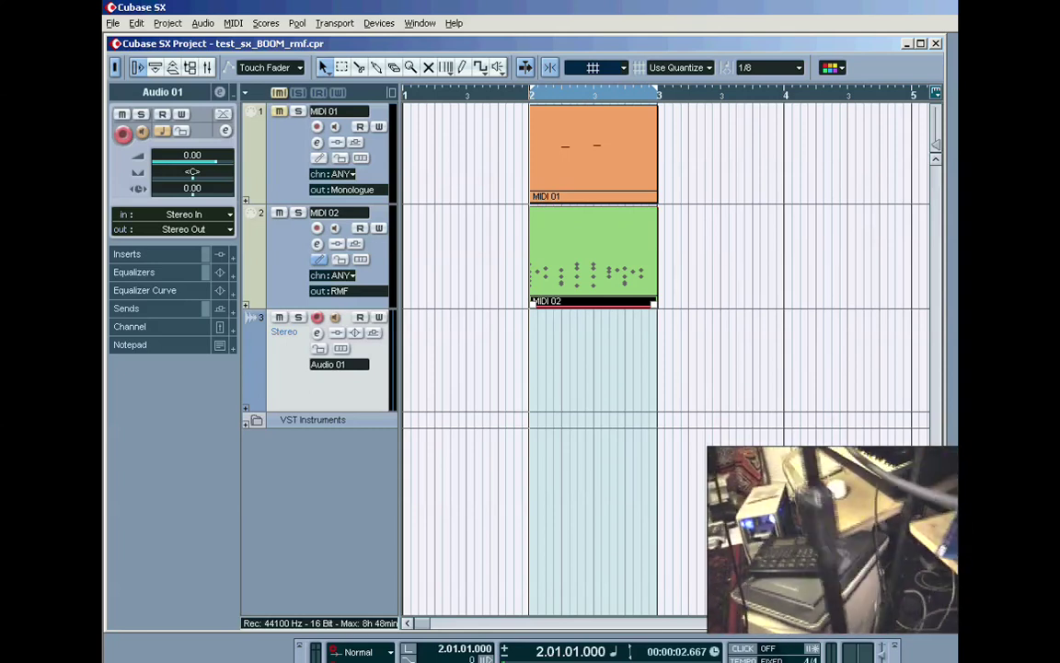
Record one bar of audio on the Audio 01 track from bar 2 to bar 3
key(KP_Multiply)
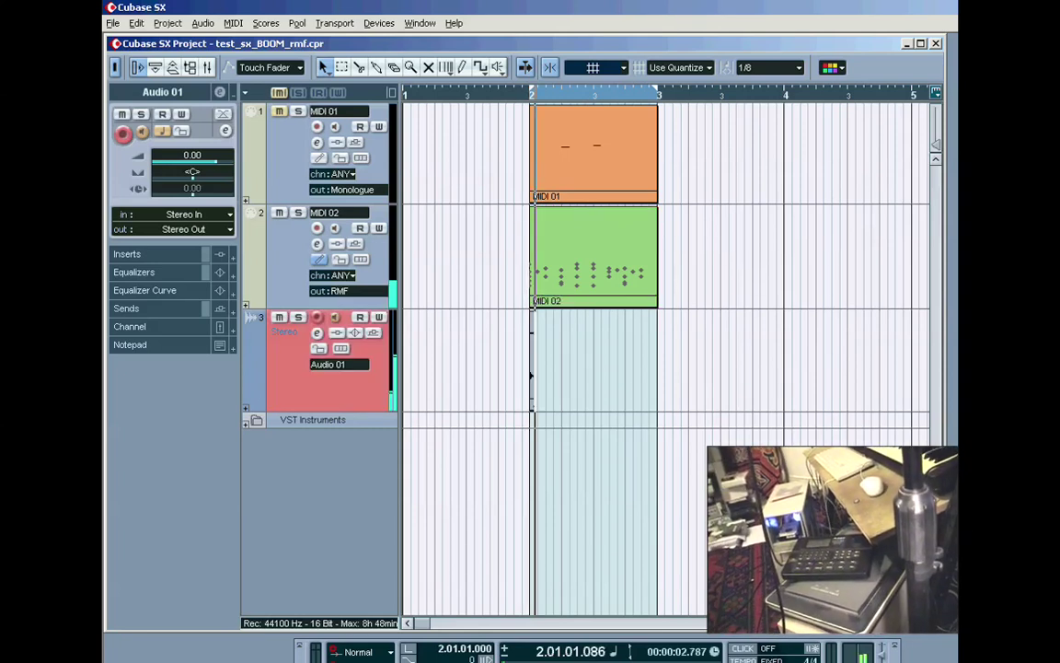
key(space)
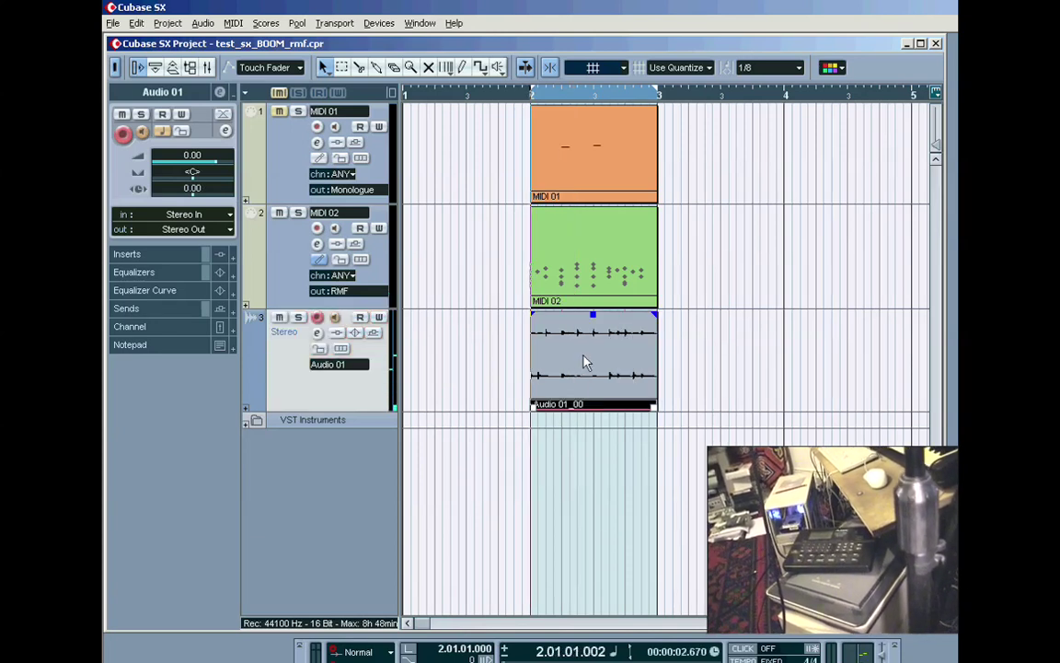
Mute CONGA HI, CONGA LO and CONGA SLAP in the MIDI 02 drum editor, and play the loop with the recorded audio
double_click(568, 251)
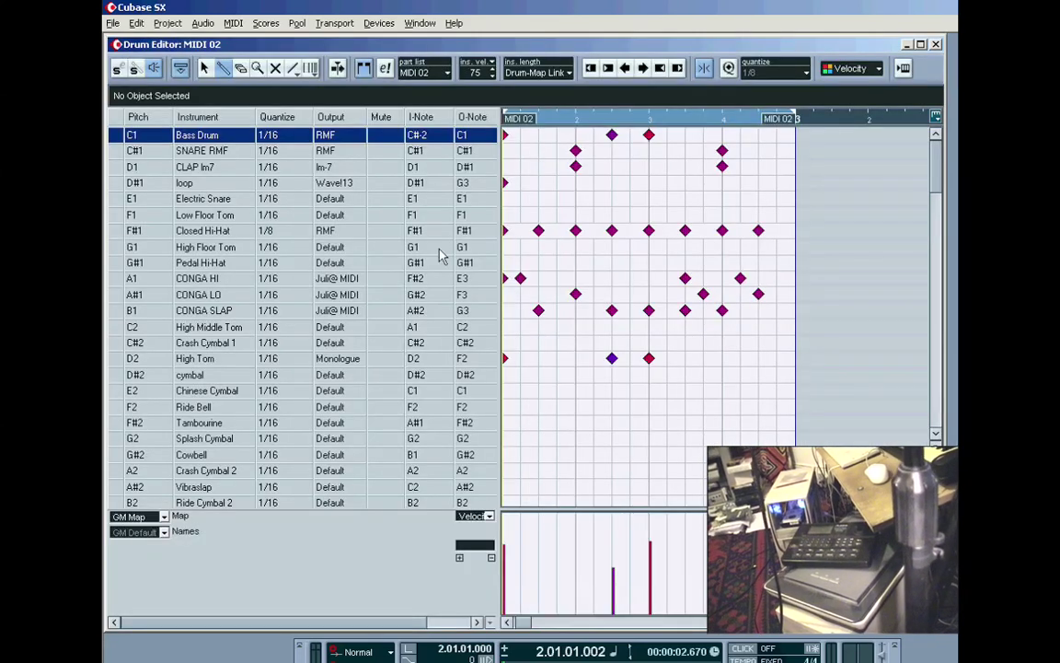
click(388, 265)
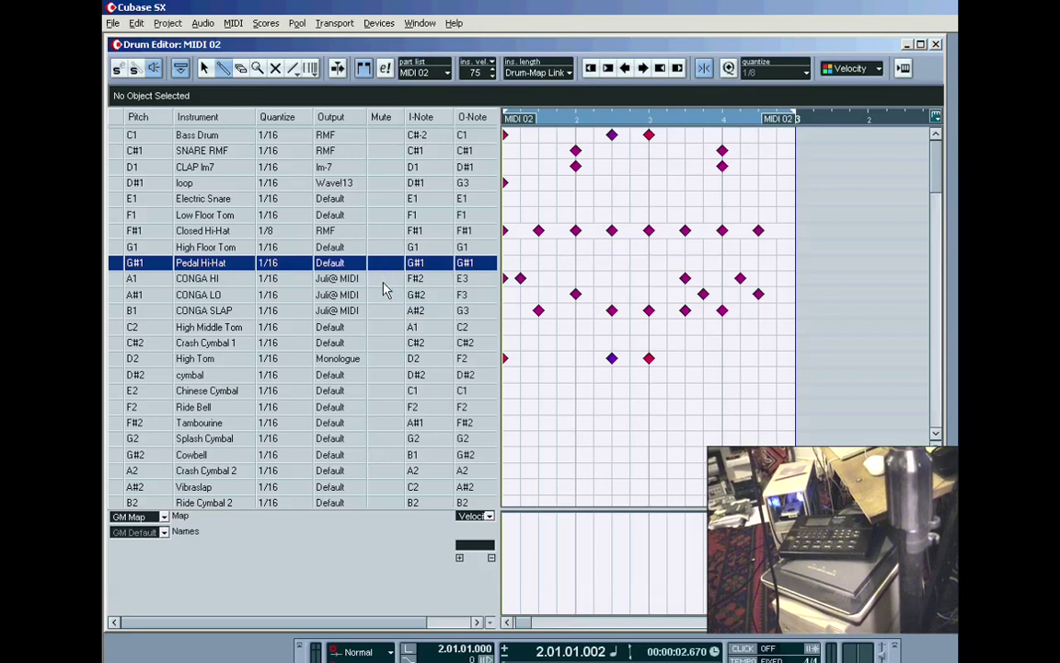
click(385, 284)
click(385, 294)
click(386, 310)
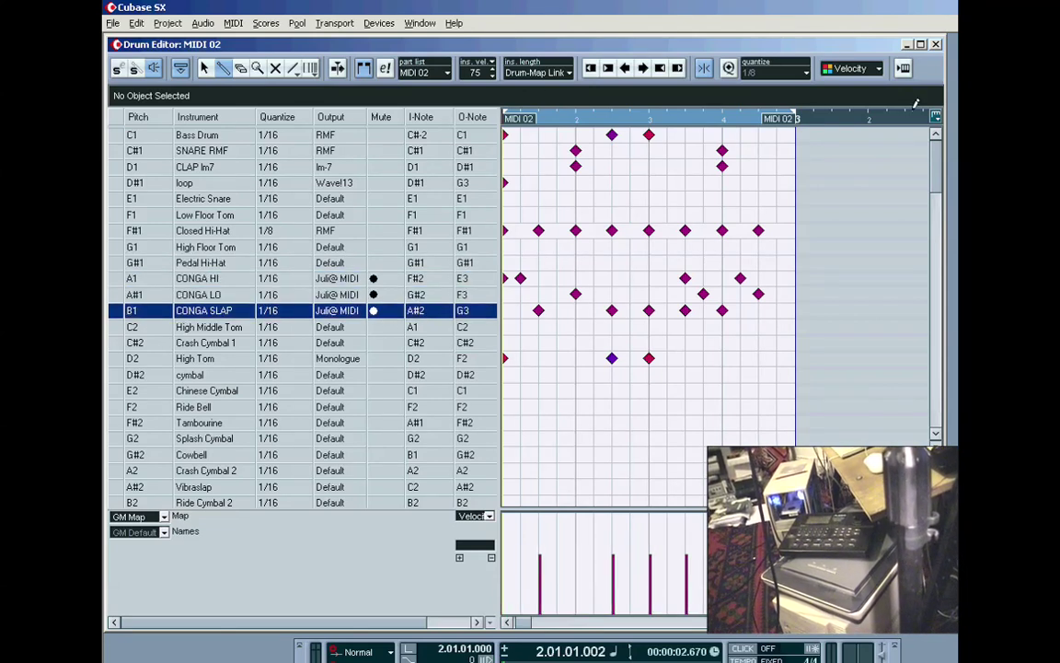
click(936, 44)
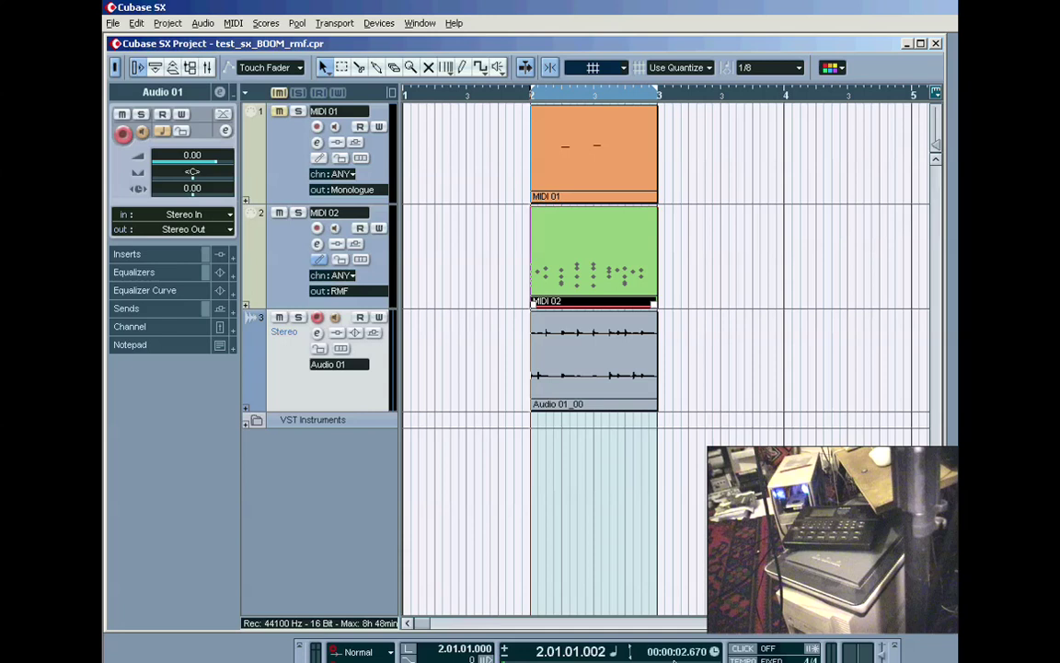
key(space)
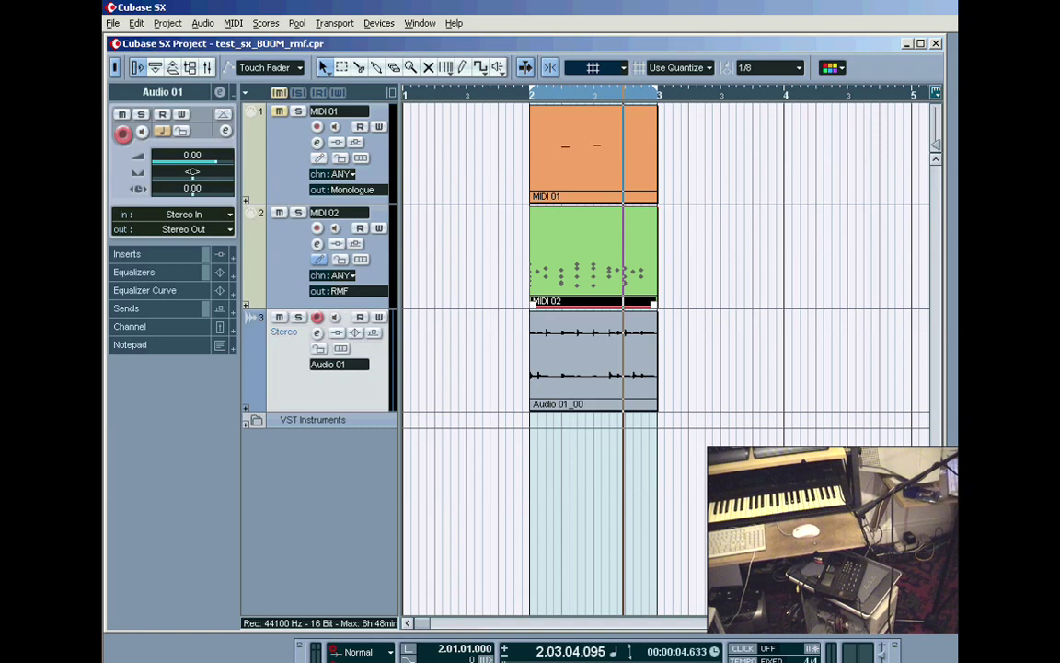
Review the conga rows in the MIDI 02 drum editor and select the recorded event on the Audio 01 track
double_click(582, 248)
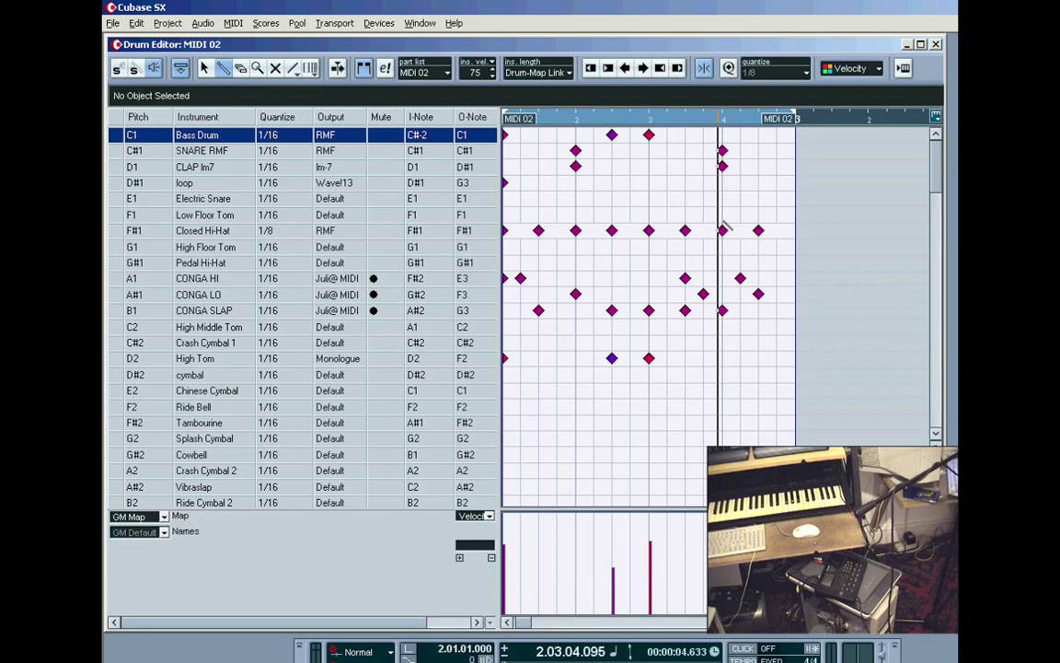
click(936, 44)
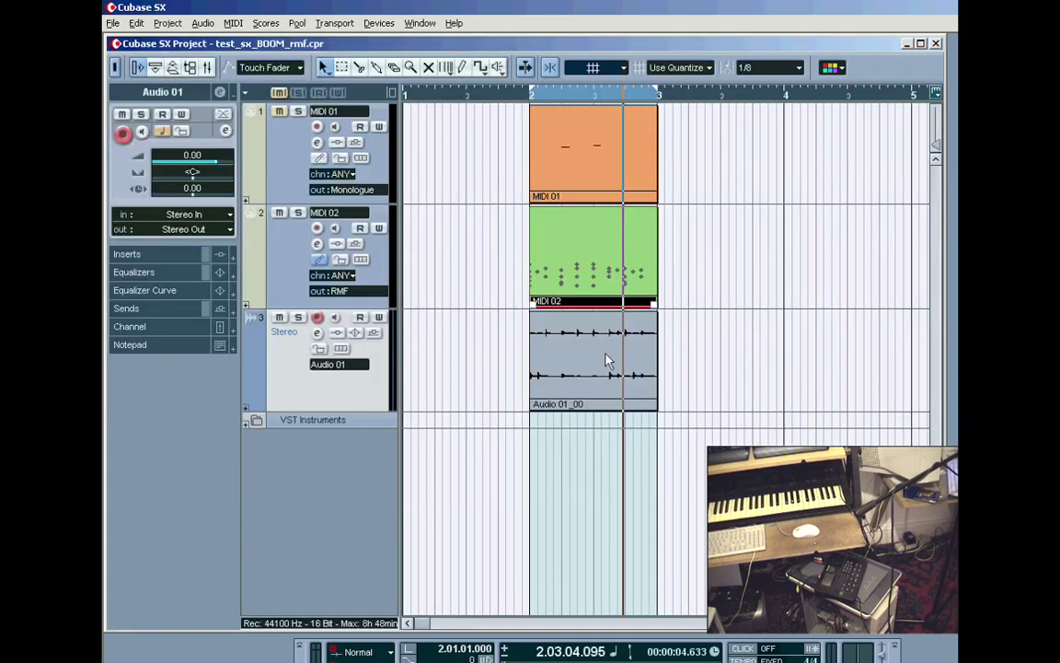
click(555, 370)
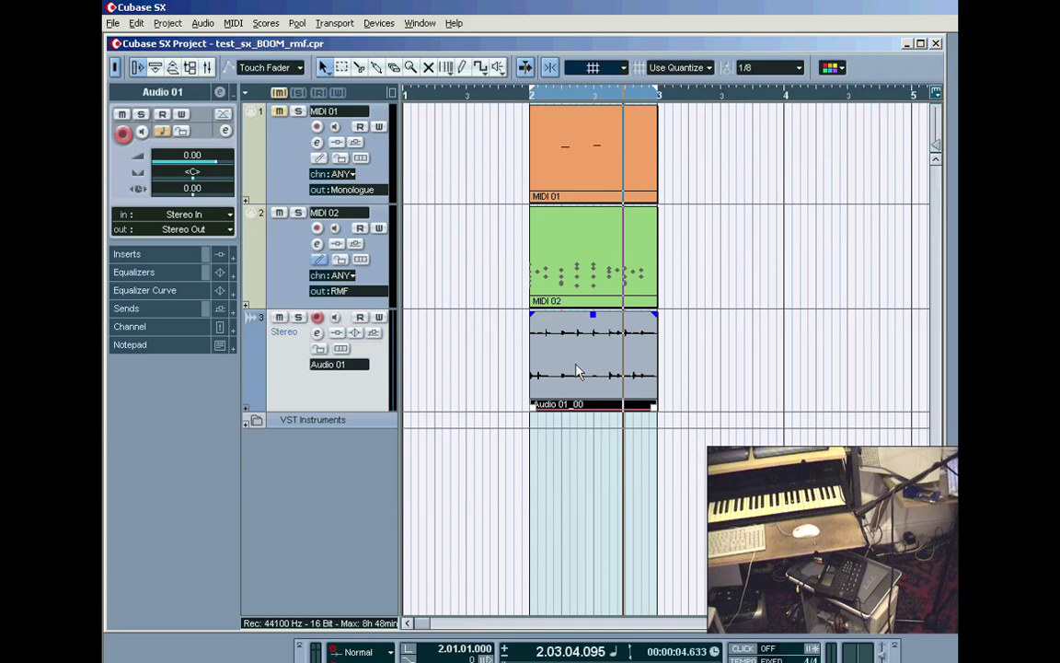
Unmute CONGA HI, CONGA LO and CONGA SLAP in the MIDI 02 drum editor and return to the project
double_click(584, 285)
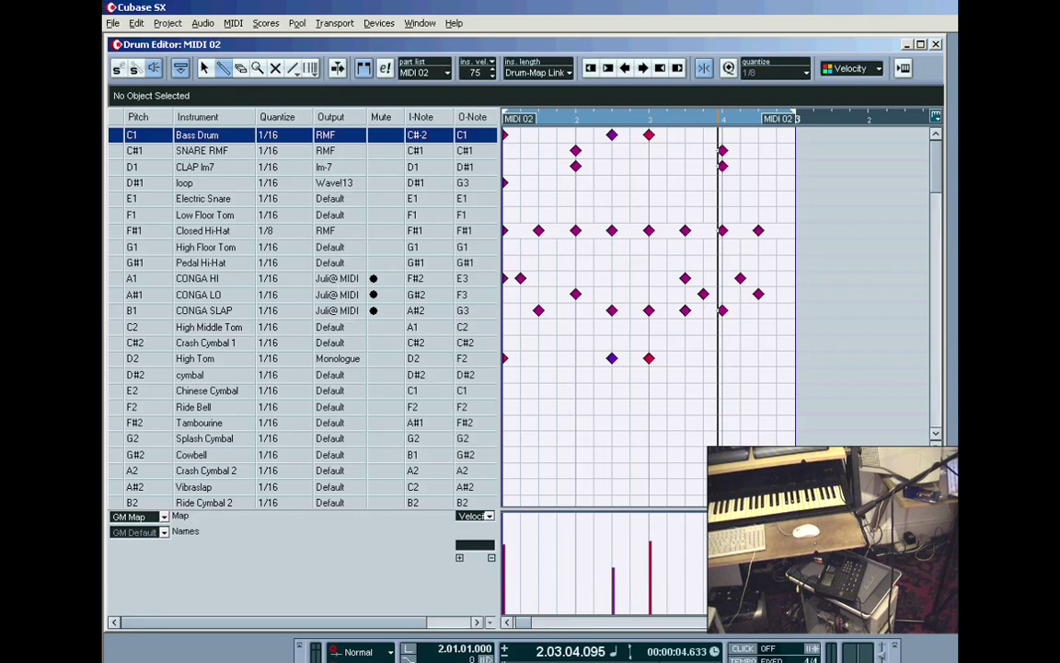
click(373, 294)
click(373, 310)
key(Return)
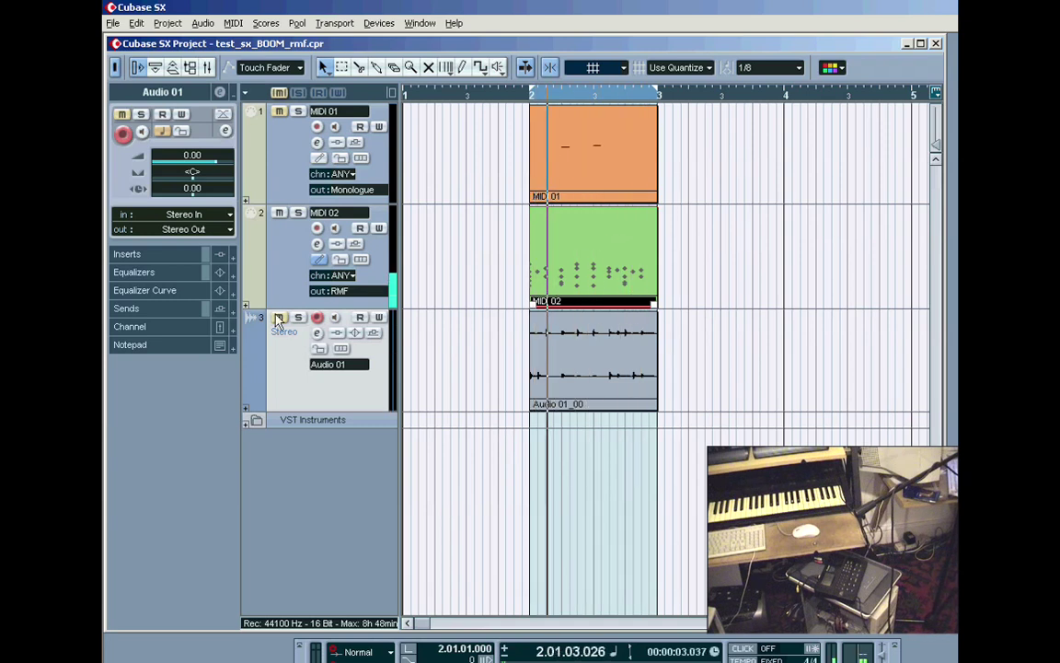
Turn on input monitoring for the Audio 01 track and delete its recorded audio event
click(335, 319)
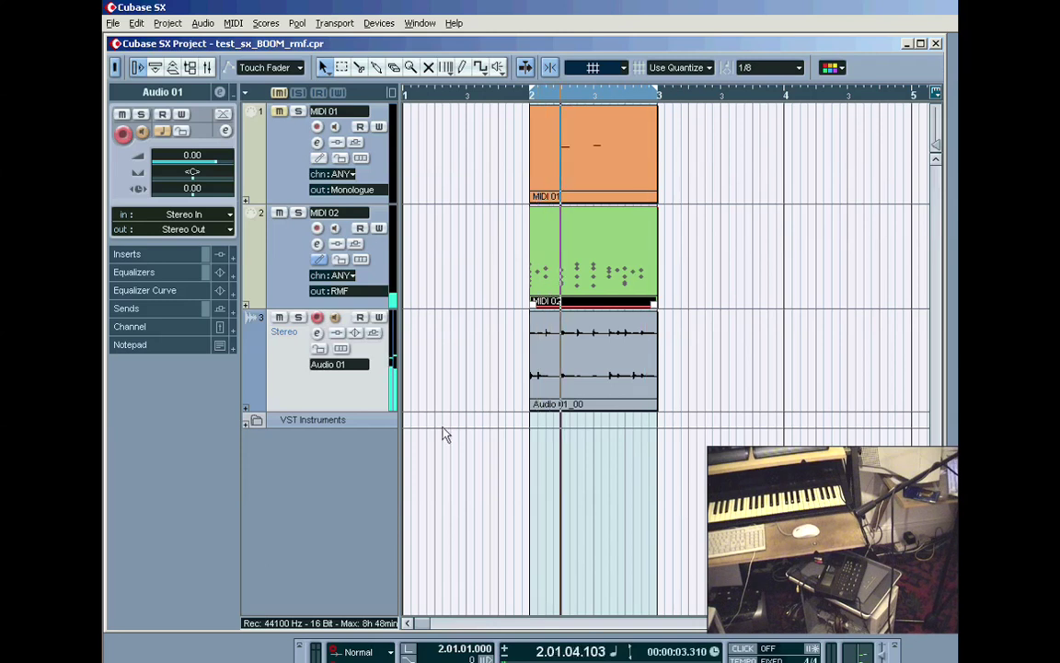
click(570, 361)
key(Delete)
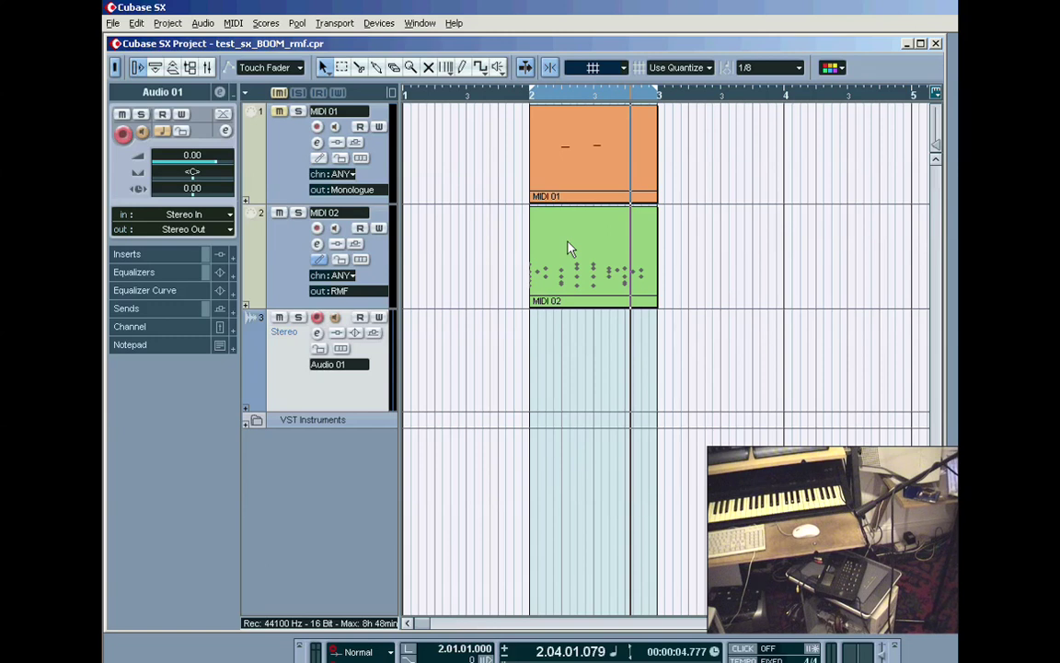
Check the input-note assignments of CONGA HI, CONGA LO and CONGA SLAP in the MIDI 02 drum editor
click(573, 247)
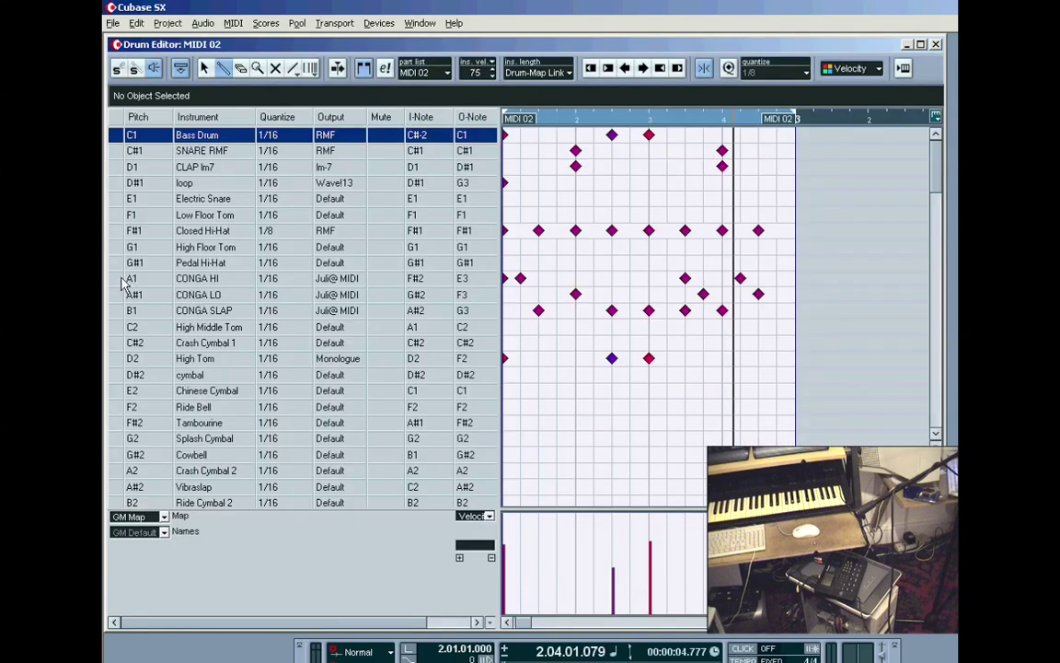
click(419, 286)
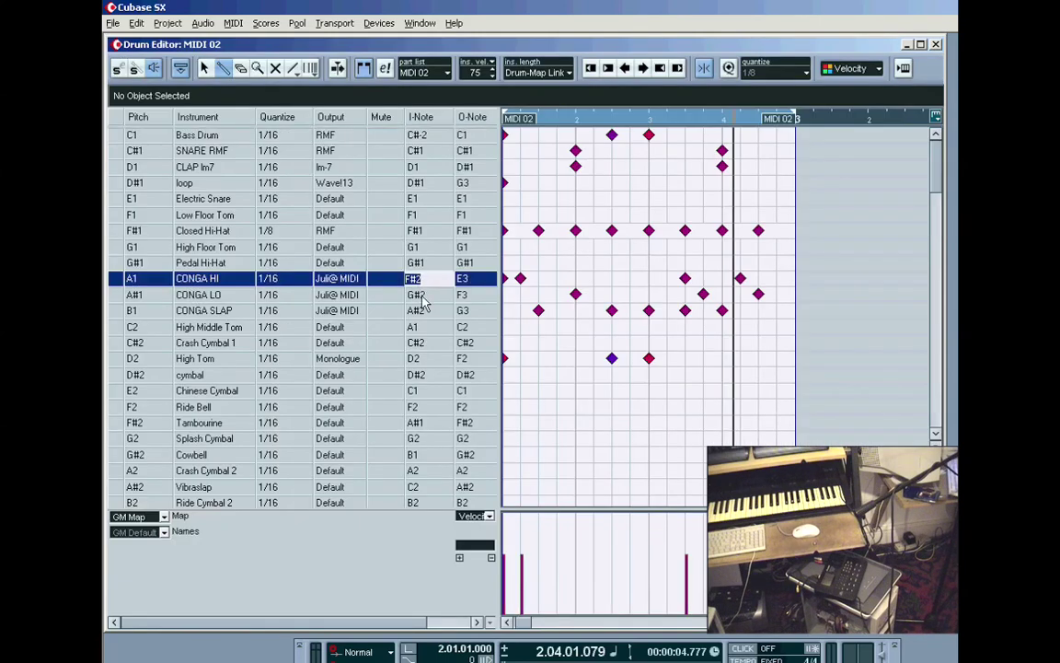
click(424, 296)
click(425, 311)
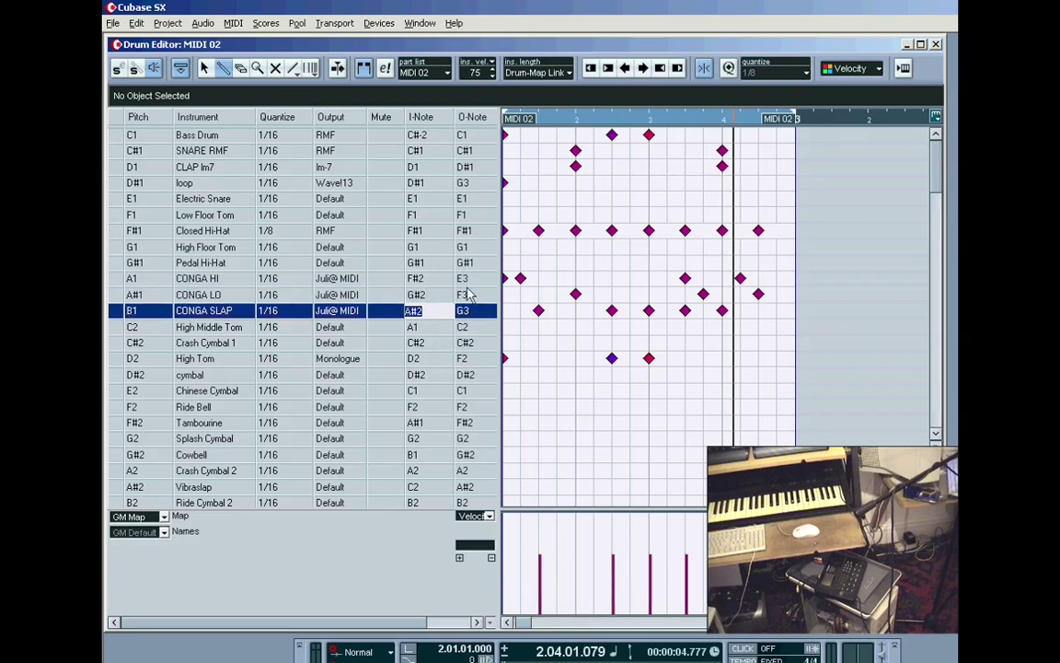
Add three CONGA HI notes at positions 2.03.04, 2.04.01 and 2.04.03 of the MIDI 02 part
click(117, 281)
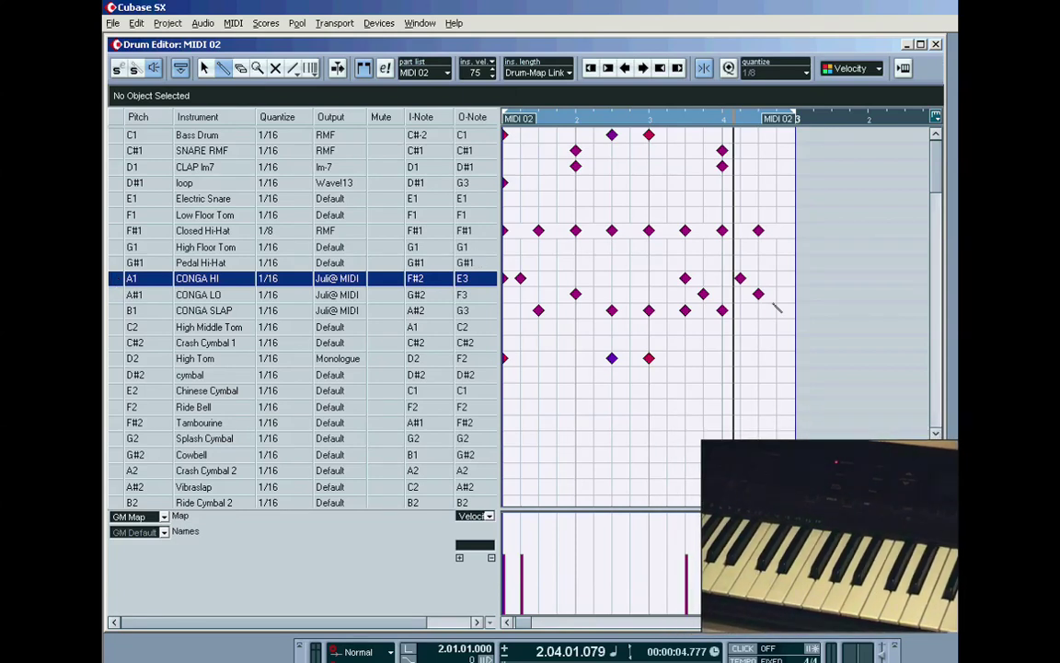
click(757, 279)
click(721, 278)
click(703, 278)
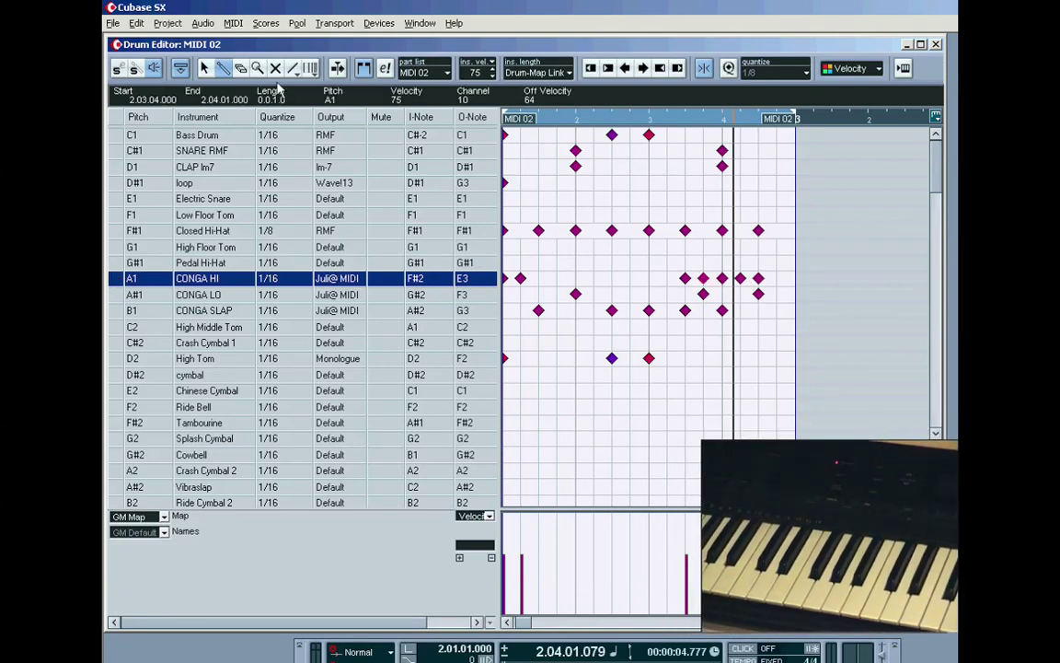
Erase all CONGA HI, CONGA LO and CONGA SLAP notes from the MIDI 02 part and close the drum editor
click(239, 70)
mouse_move(761, 264)
mouse_down()
mouse_move(747, 327)
mouse_move(587, 364)
mouse_move(542, 339)
mouse_move(505, 336)
mouse_move(551, 332)
mouse_up()
click(651, 312)
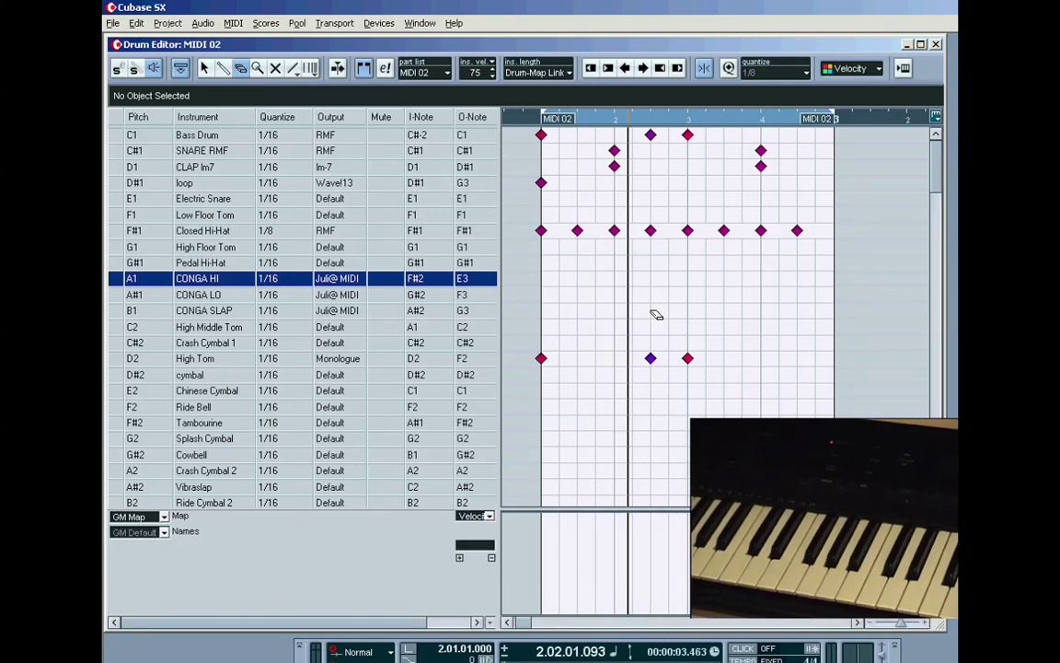
click(936, 45)
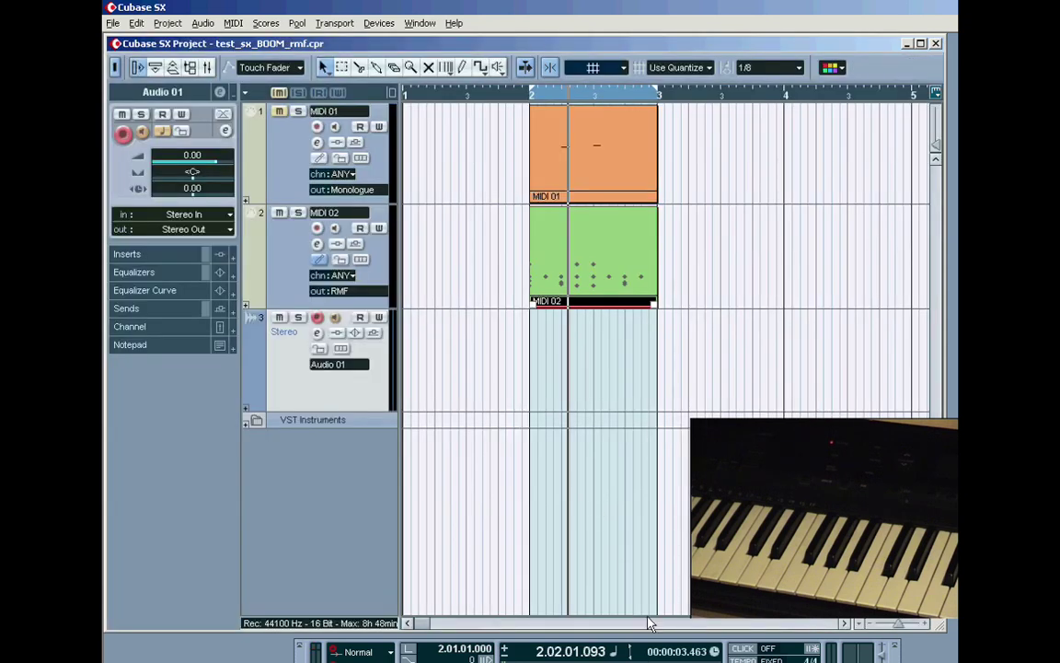
Reopen the MIDI 02 drum editor, undo the erasing of the conga notes and play the pattern
double_click(584, 258)
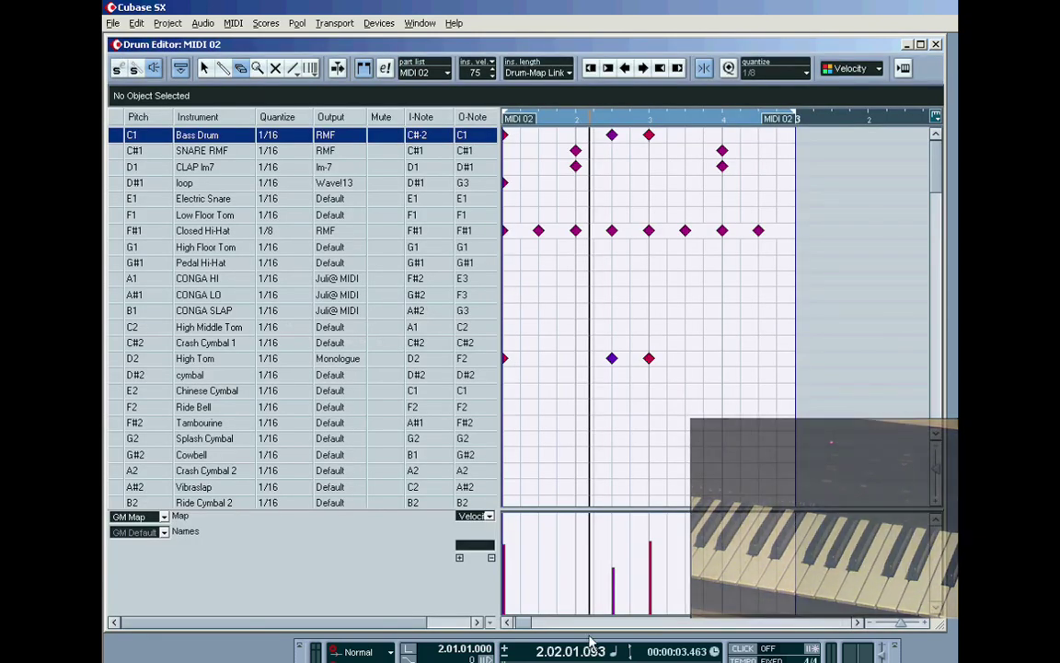
click(509, 624)
click(136, 23)
click(138, 39)
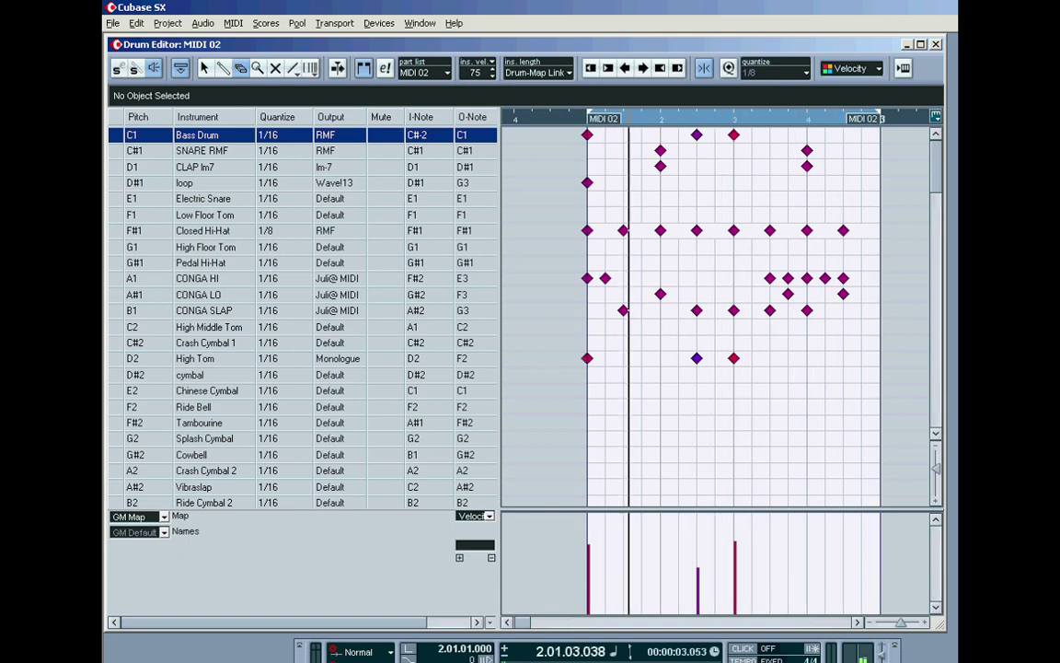
click(906, 635)
drag(906, 642, 908, 652)
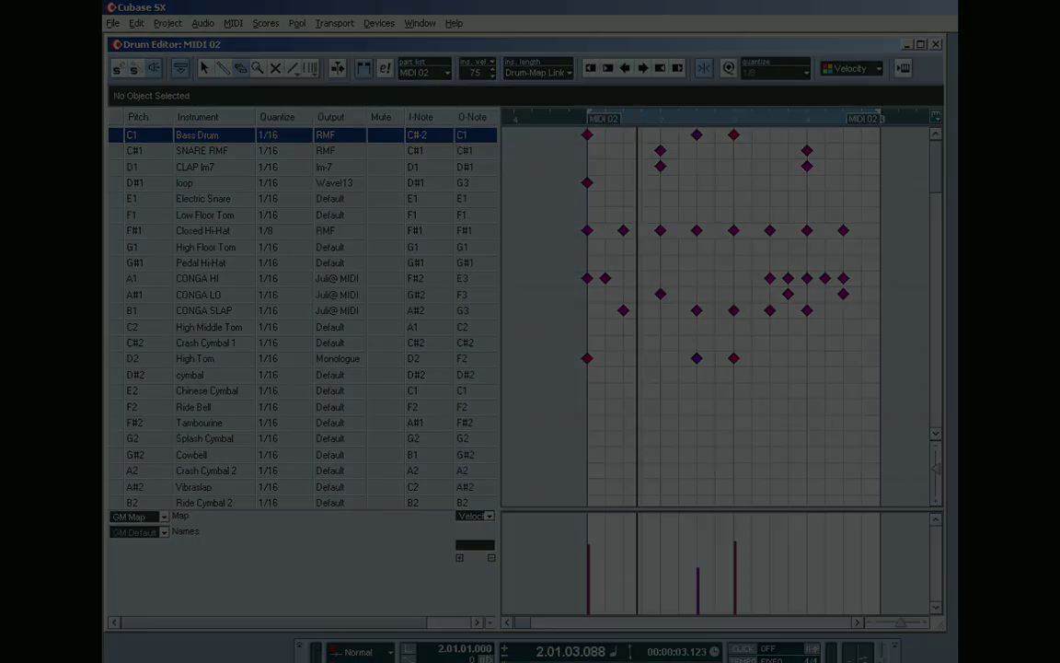